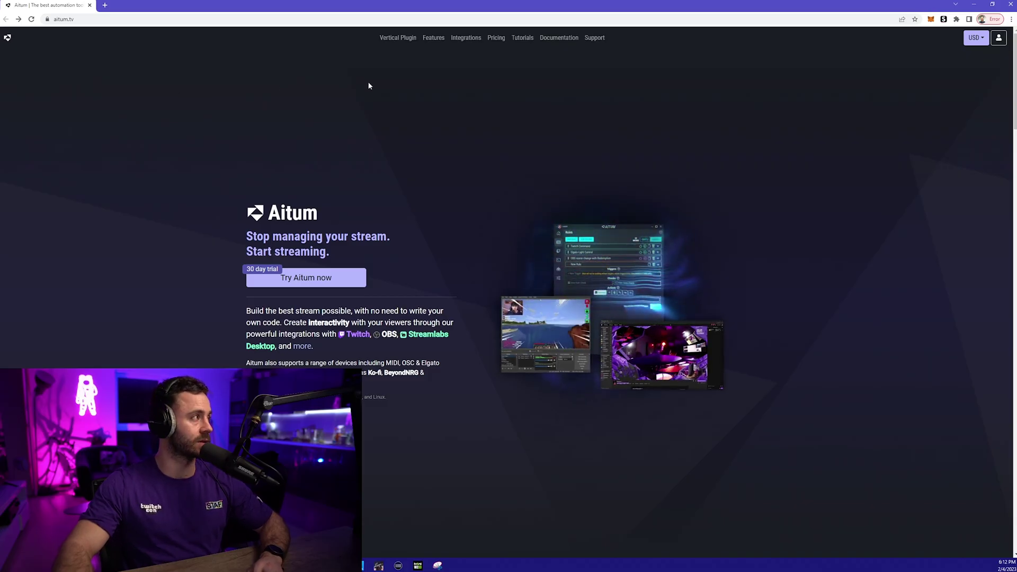
# Go to the Vertical Plugin section of the Aitum site, showing the free Aitum Vertical plugin
pyautogui.click(403, 40)
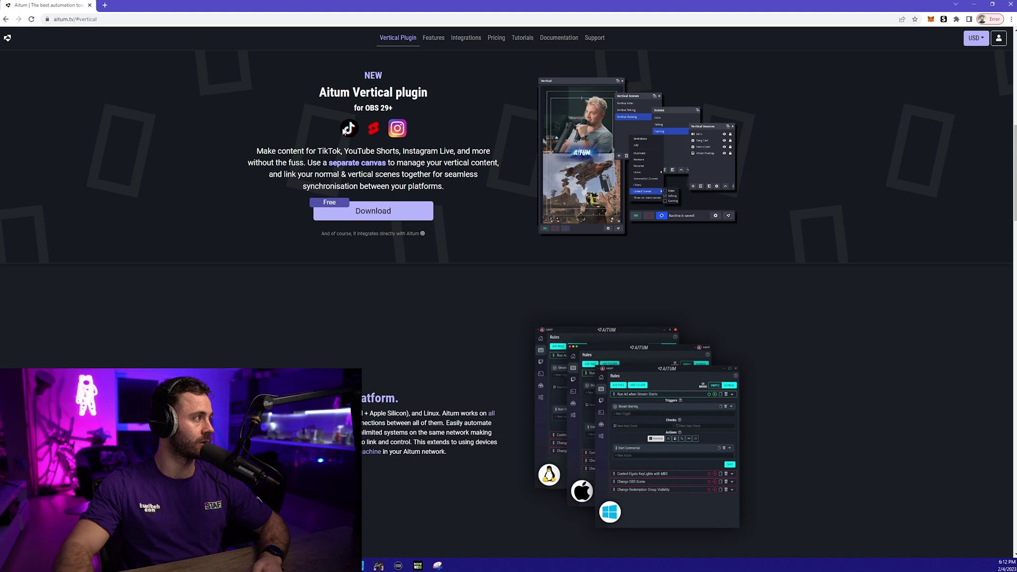
pyautogui.moveTo(319, 93); pyautogui.dragTo(428, 94)
pyautogui.click(429, 93)
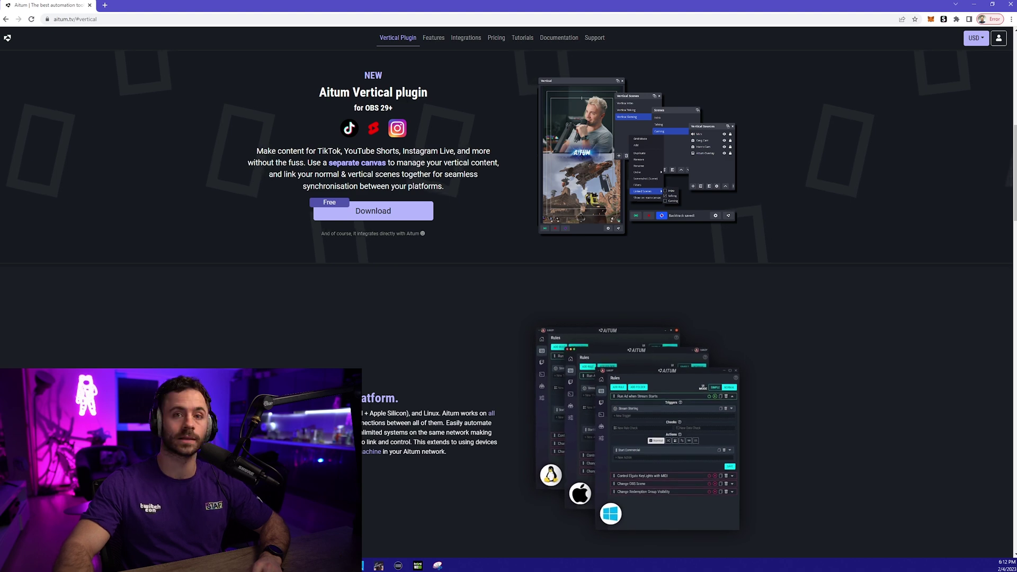
# Download and run vertical-canvas-windows-installer.exe, installing Vertical Canvas through to Finish
pyautogui.click(372, 213)
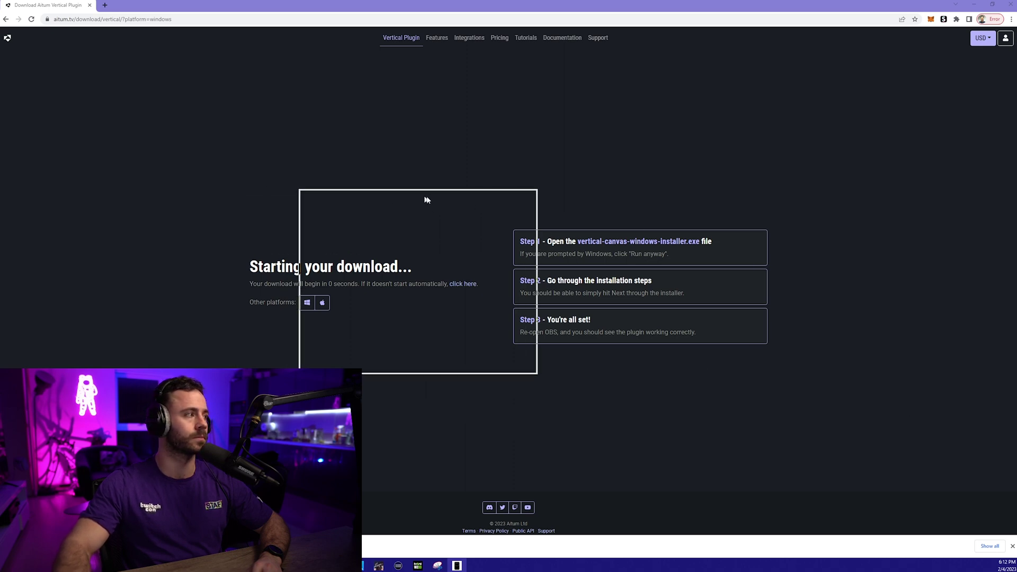
pyautogui.click(486, 366)
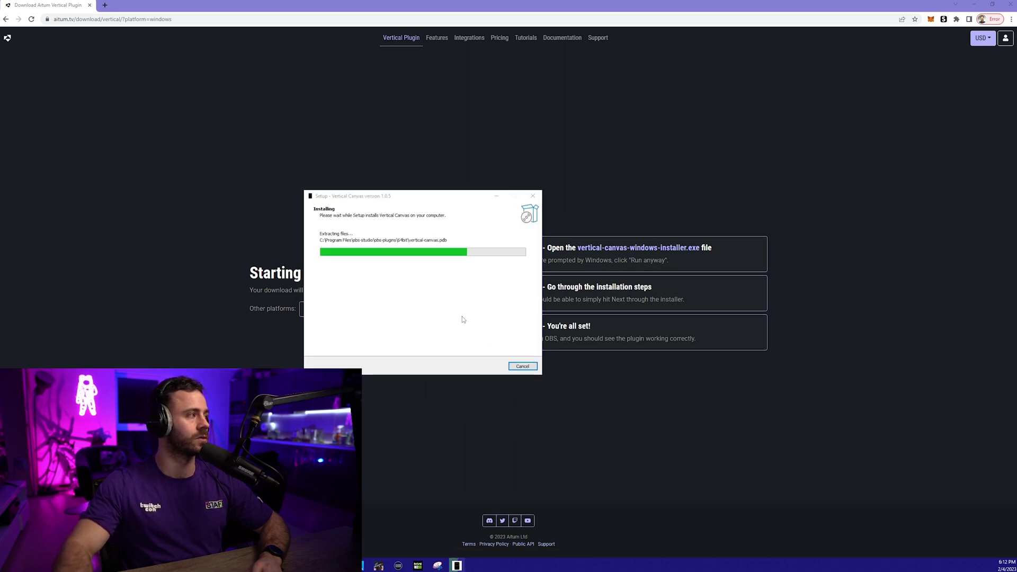
pyautogui.click(494, 369)
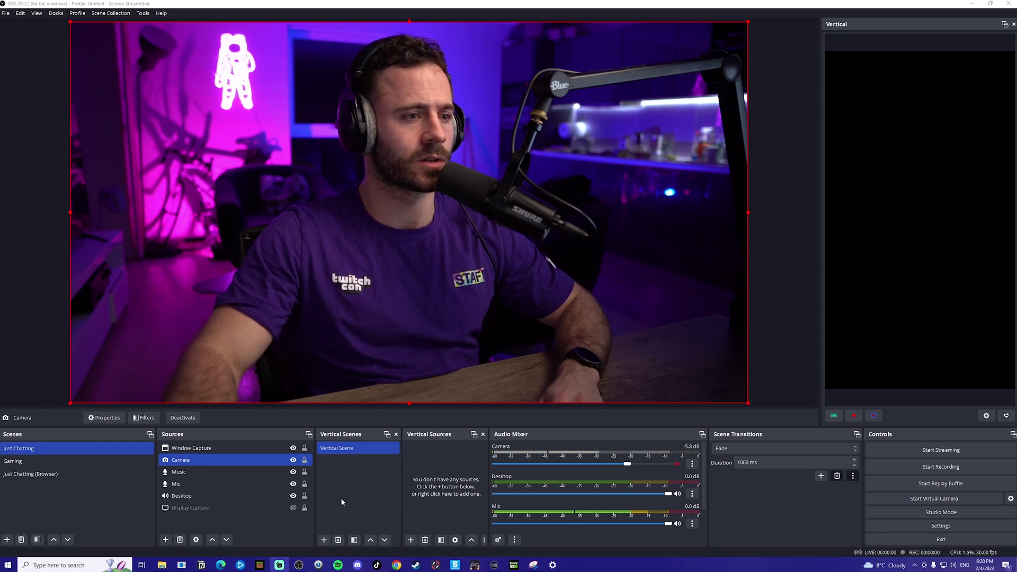
# Add a vertical scene named 'Just Chatting Vertical'
pyautogui.click(453, 409)
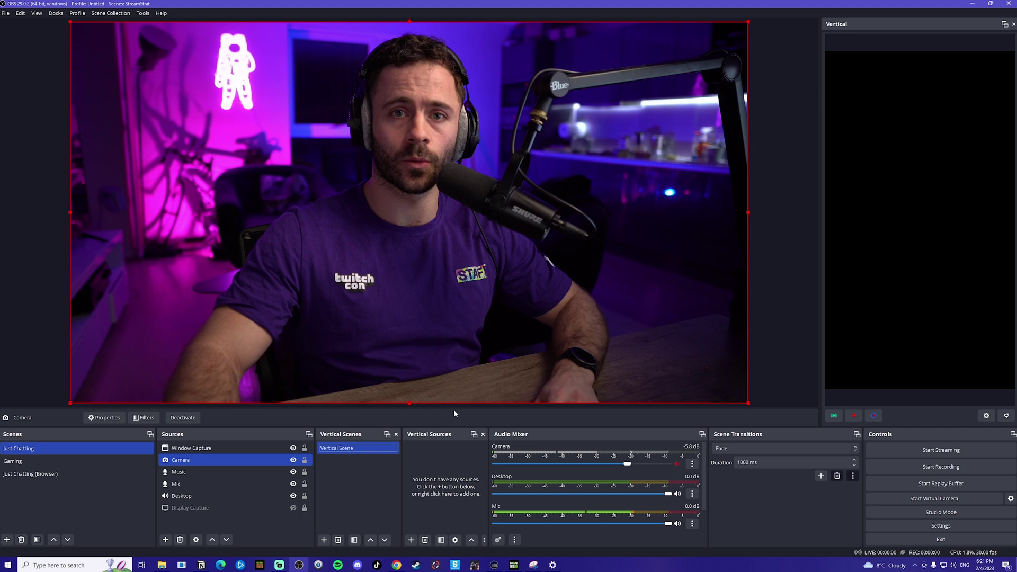
pyautogui.click(323, 539)
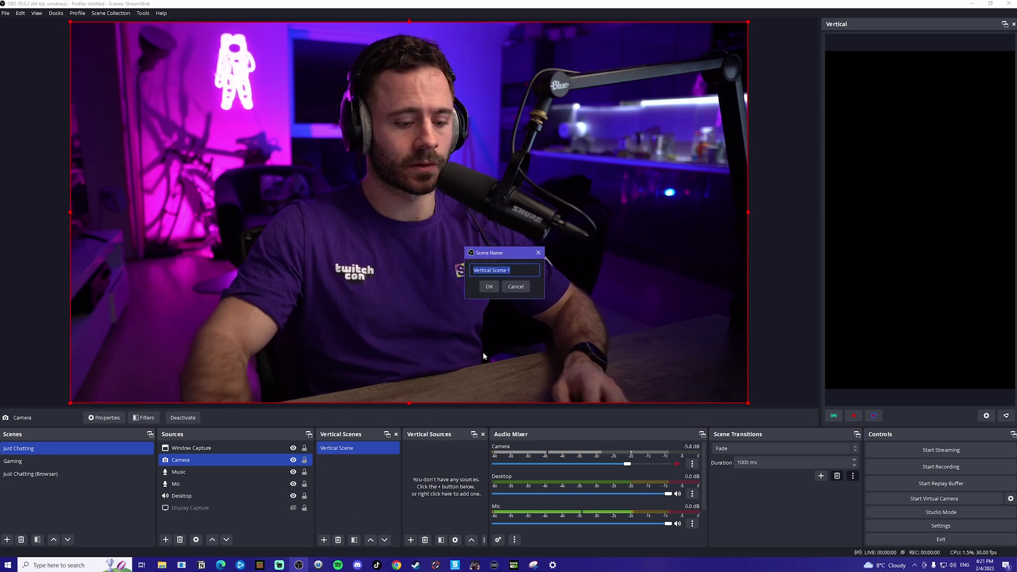
pyautogui.write('Just Chatt')
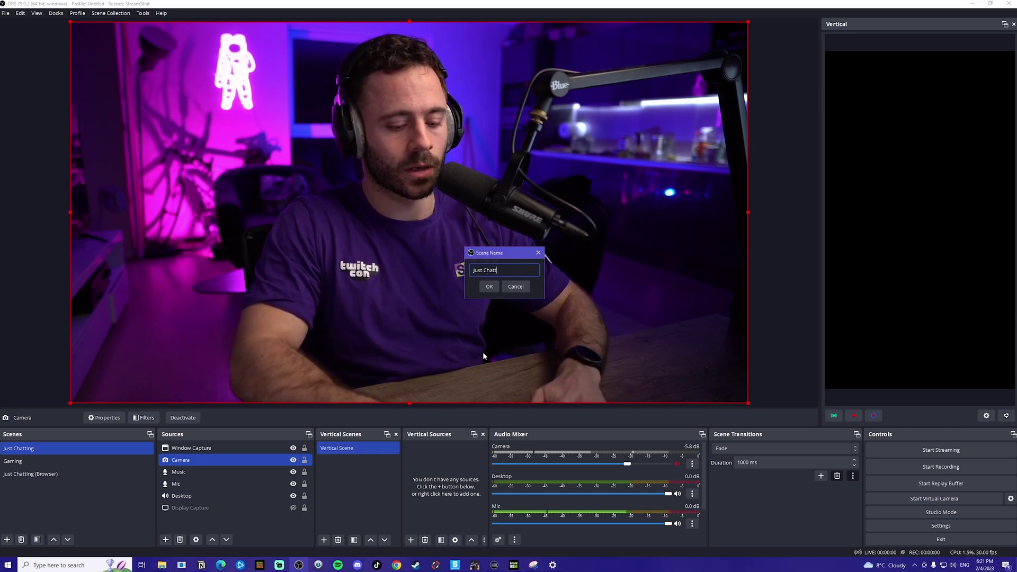
pyautogui.write('ing Vertical')
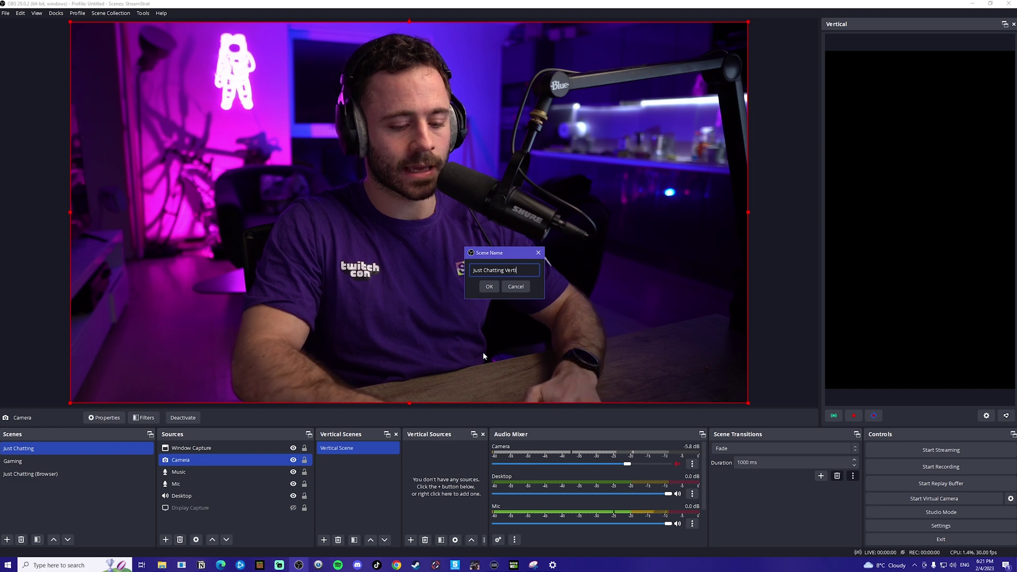
pyautogui.click(488, 287)
# Add a second vertical scene named 'Gaming Vertical'
pyautogui.click(324, 540)
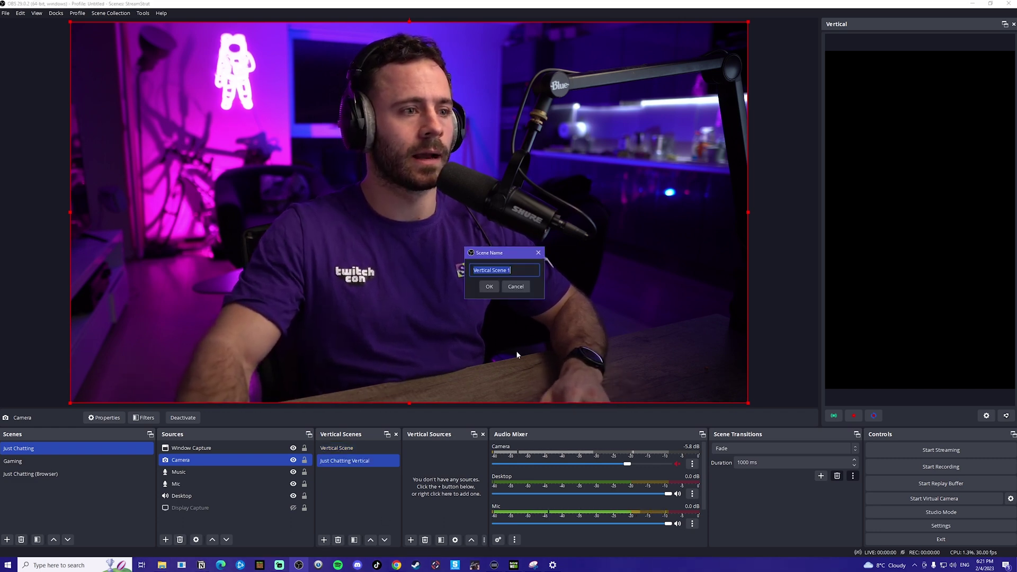
pyautogui.write('Gaming ')
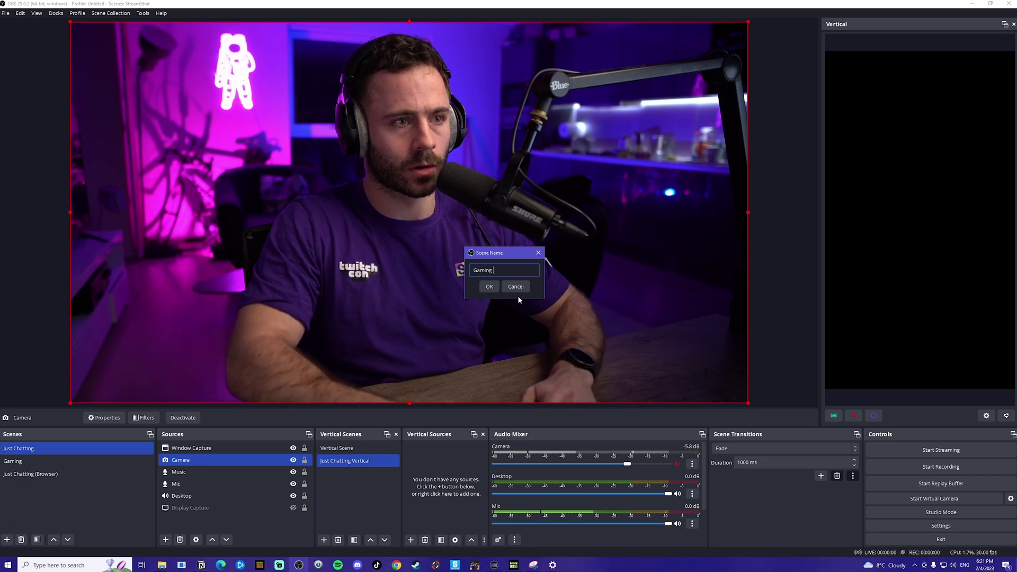
pyautogui.write('Vertical')
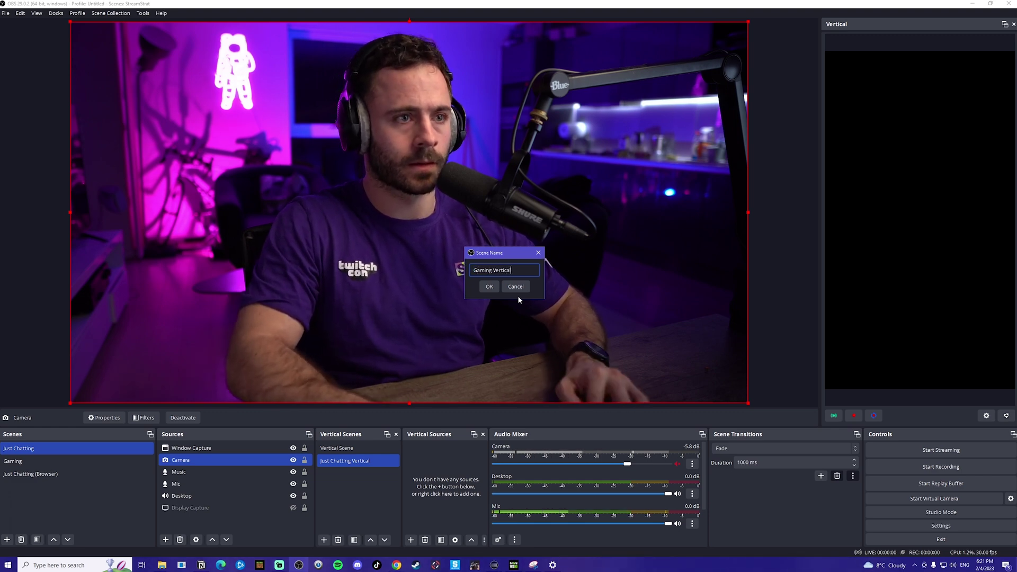
pyautogui.click(489, 286)
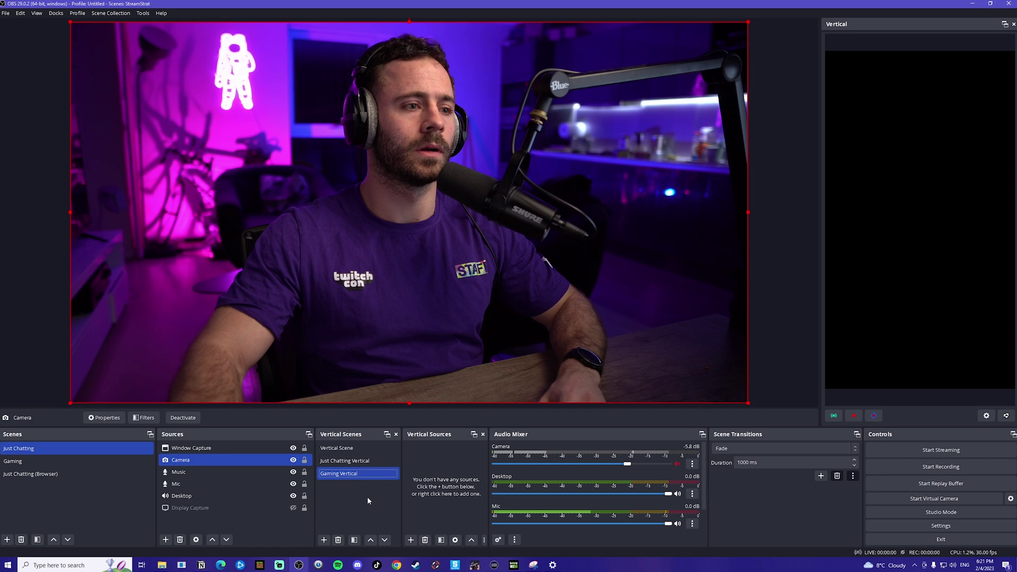
# Add the existing Camera to Just Chatting Vertical, resized to fill the vertical canvas
pyautogui.click(359, 462)
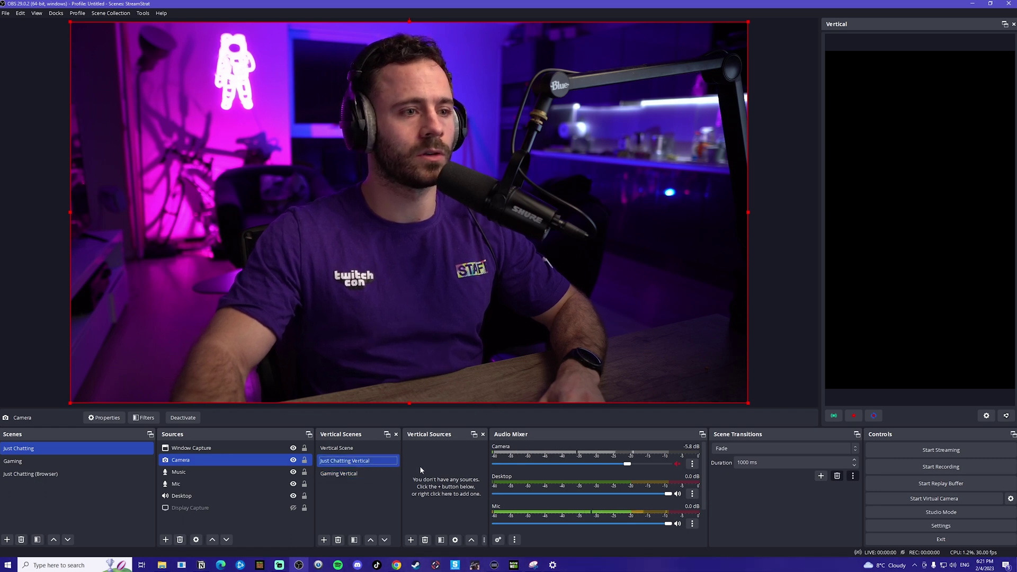
pyautogui.click(412, 541)
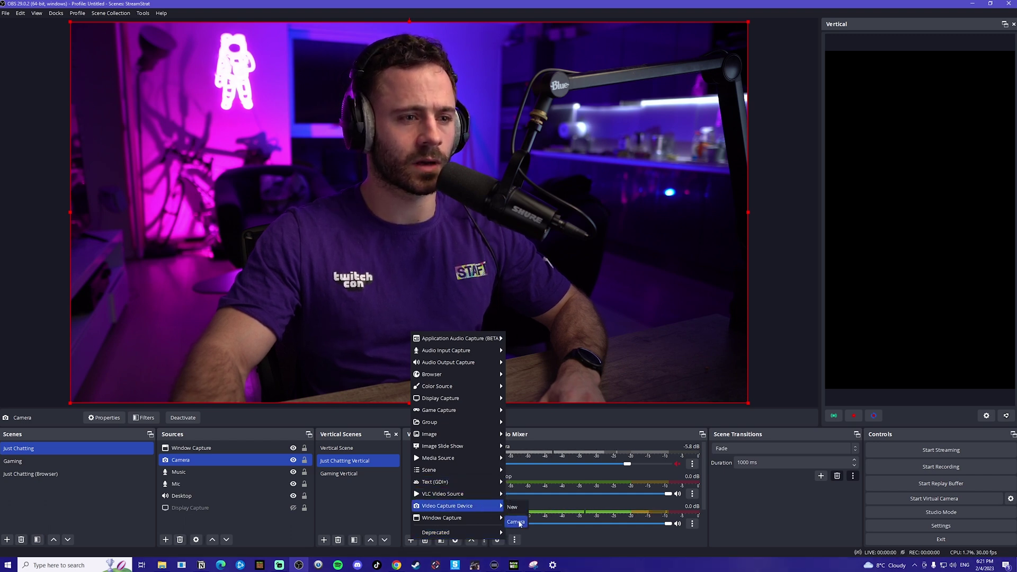
pyautogui.click(516, 522)
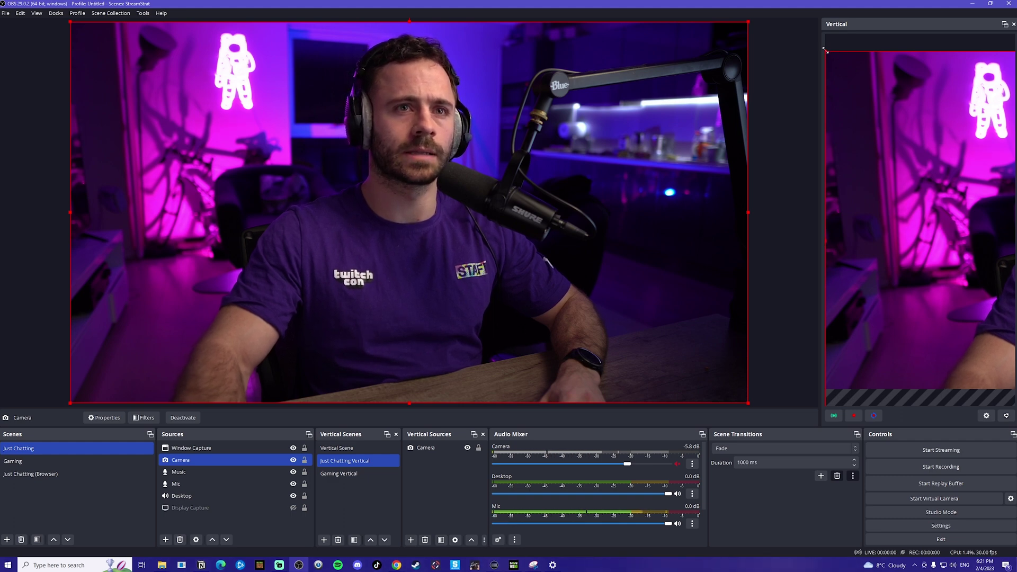
pyautogui.moveTo(825, 50); pyautogui.dragTo(845, 250)
# In Gaming Vertical, place the existing Camera at the top and Game Capture below it
pyautogui.click(371, 474)
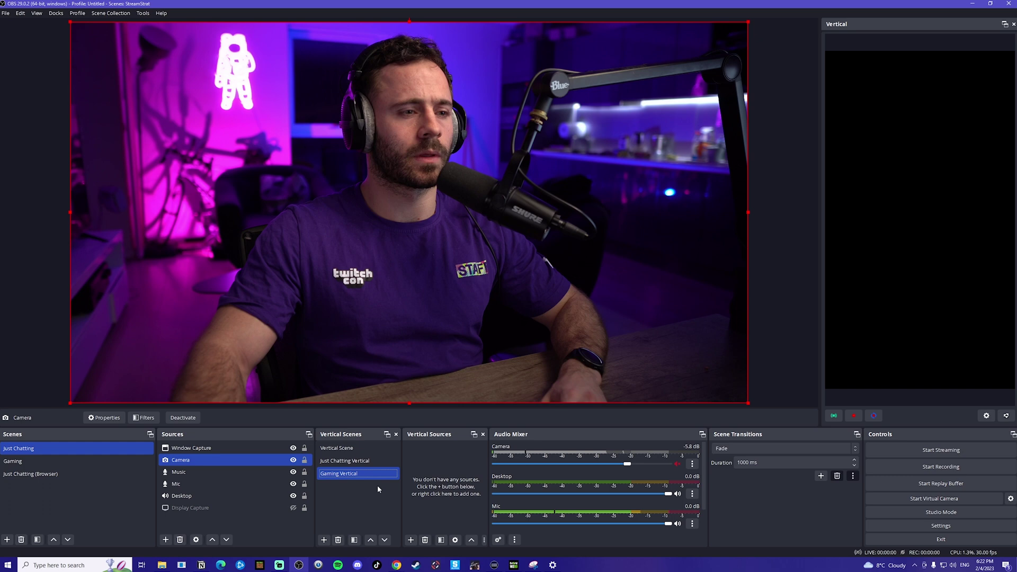
pyautogui.click(409, 540)
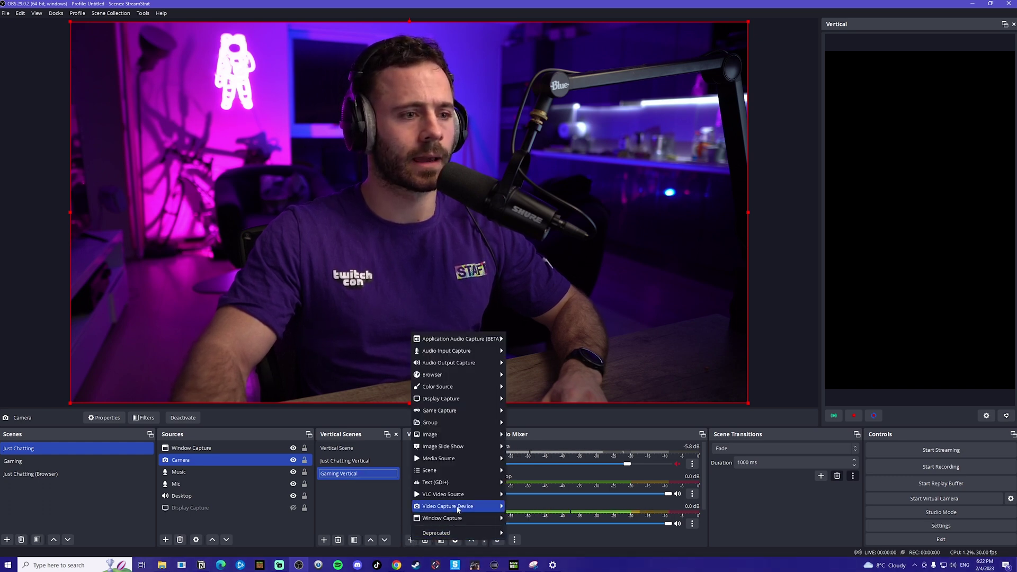
pyautogui.click(516, 523)
pyautogui.moveTo(921, 51); pyautogui.dragTo(944, 57)
pyautogui.click(411, 540)
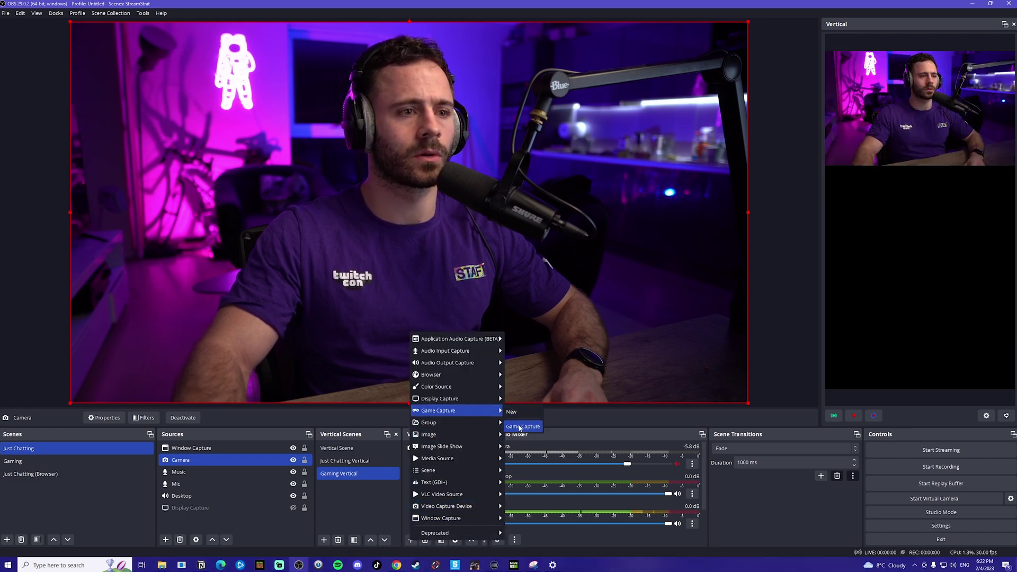
pyautogui.click(522, 427)
pyautogui.moveTo(925, 202); pyautogui.dragTo(945, 251)
pyautogui.click(920, 299)
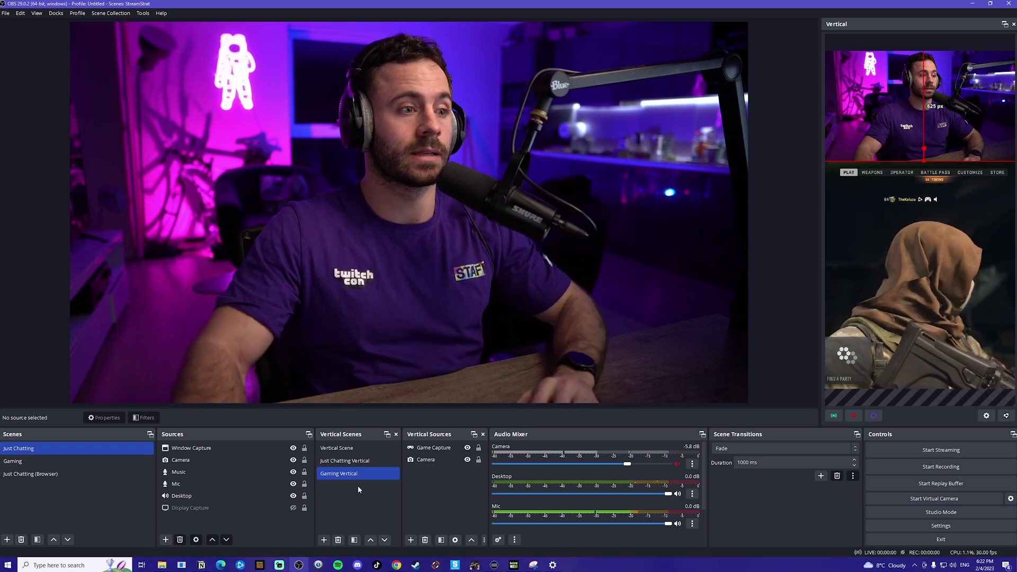
# Link the Gaming Vertical scene to the Gaming scene
pyautogui.rightClick(343, 477)
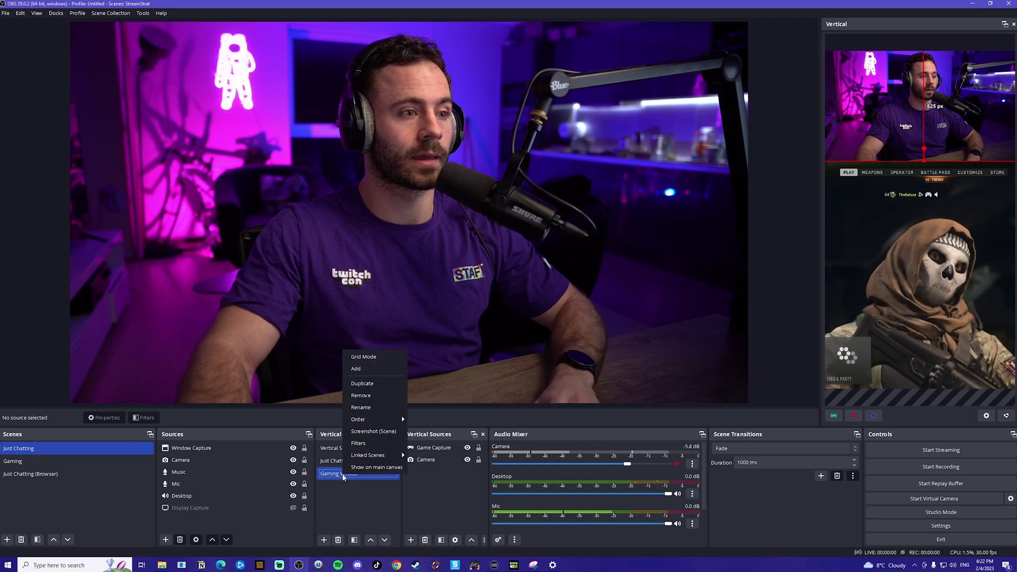
pyautogui.moveTo(384, 455)
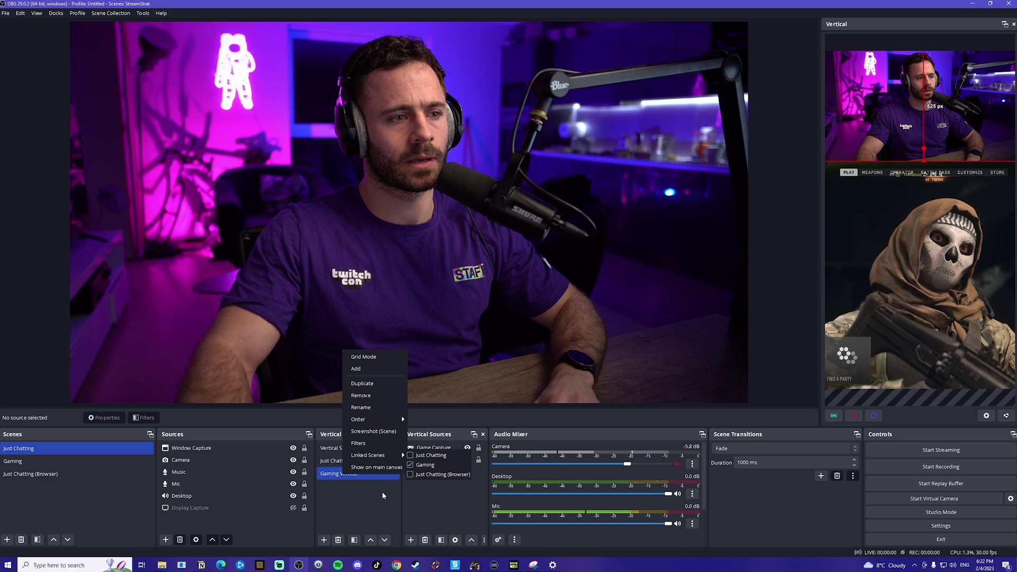
pyautogui.click(360, 462)
# Link the Just Chatting Vertical scene to the Just Chatting scene
pyautogui.rightClick(360, 462)
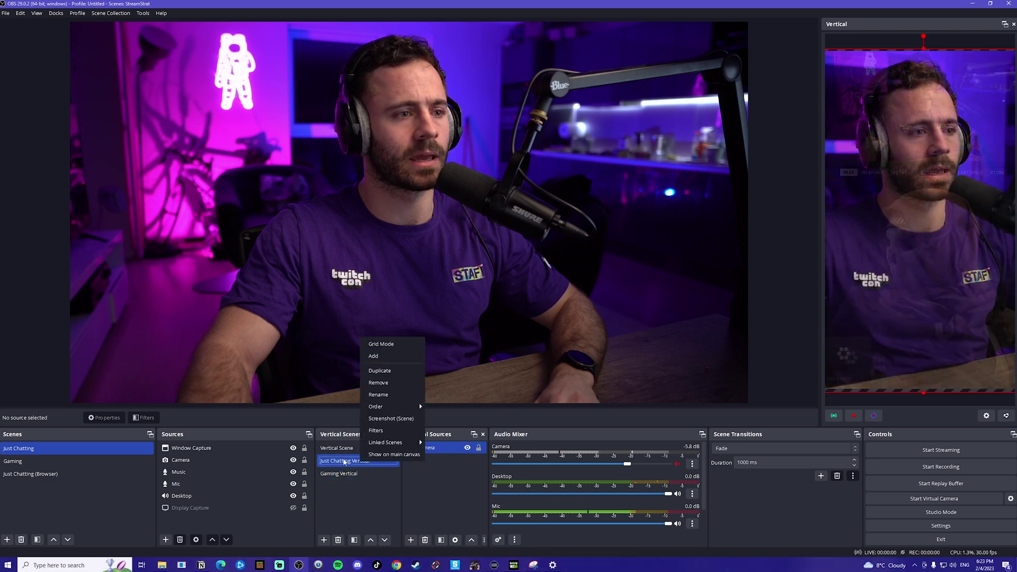
pyautogui.moveTo(415, 444)
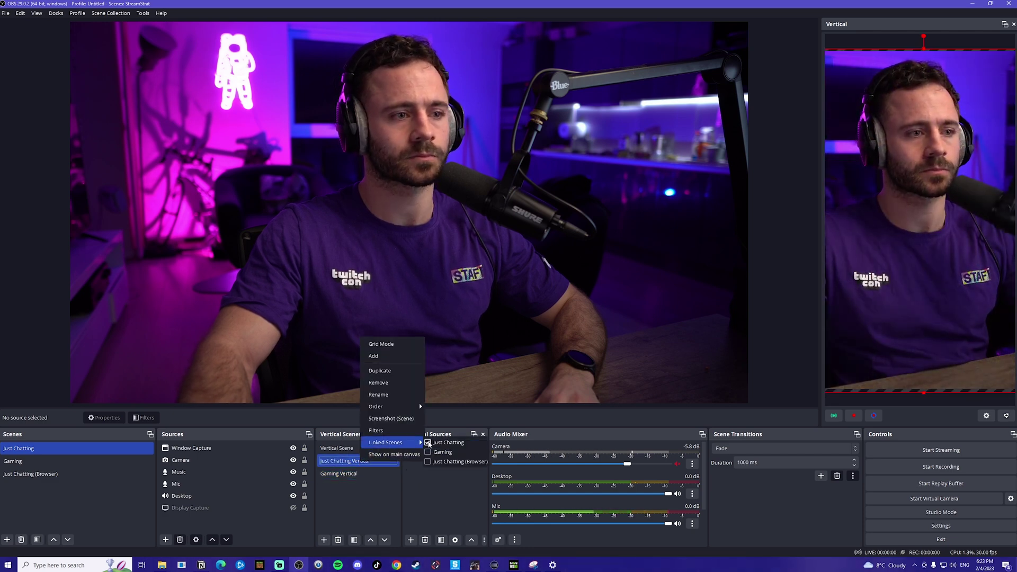
pyautogui.click(113, 484)
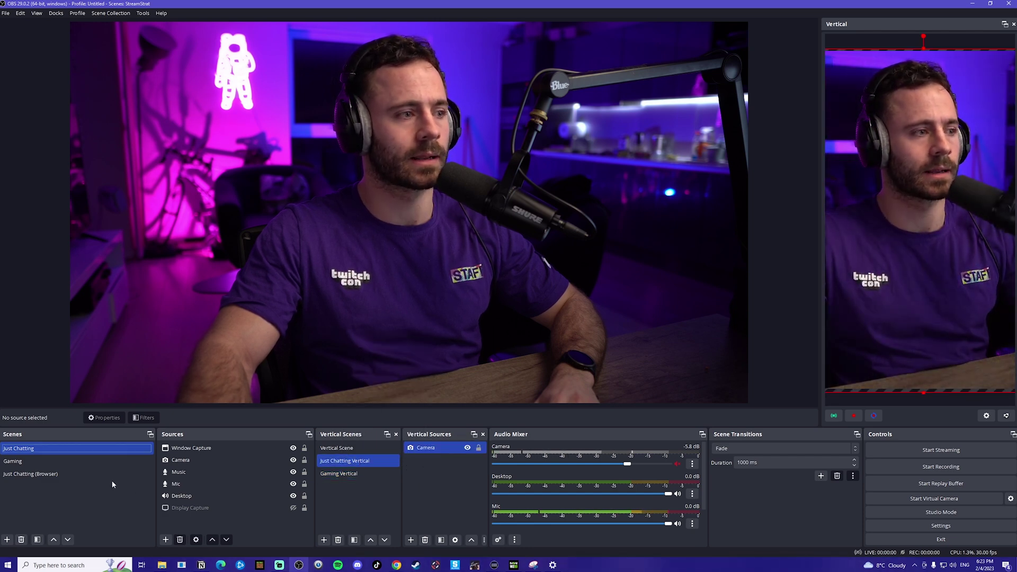
# Switch to the Gaming scene so the vertical view follows to Gaming Vertical
pyautogui.click(29, 461)
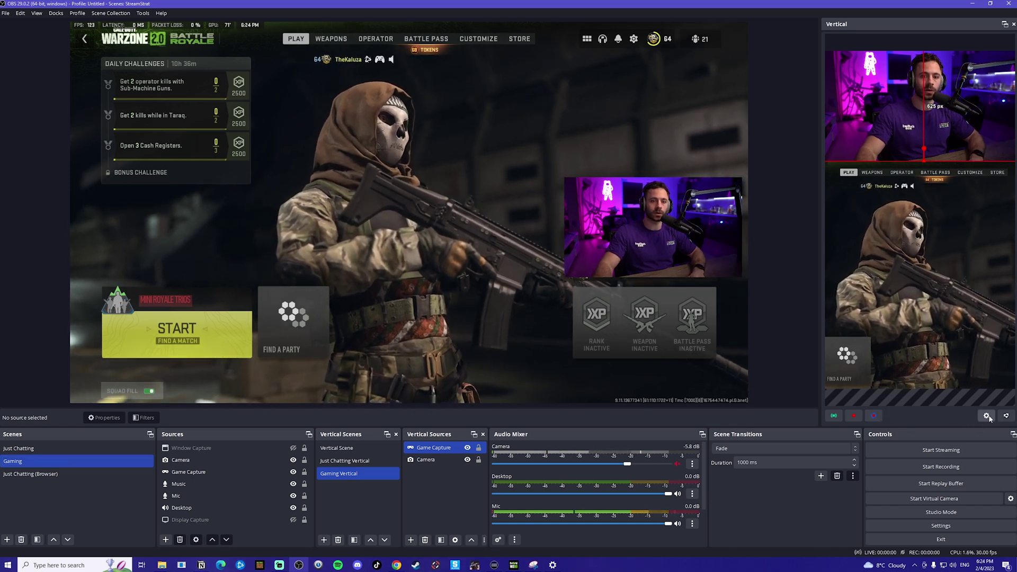
# Review Vertical Settings: 1080x1920, 90 sec backtrack on F4, D:/ recording path; save
pyautogui.click(987, 416)
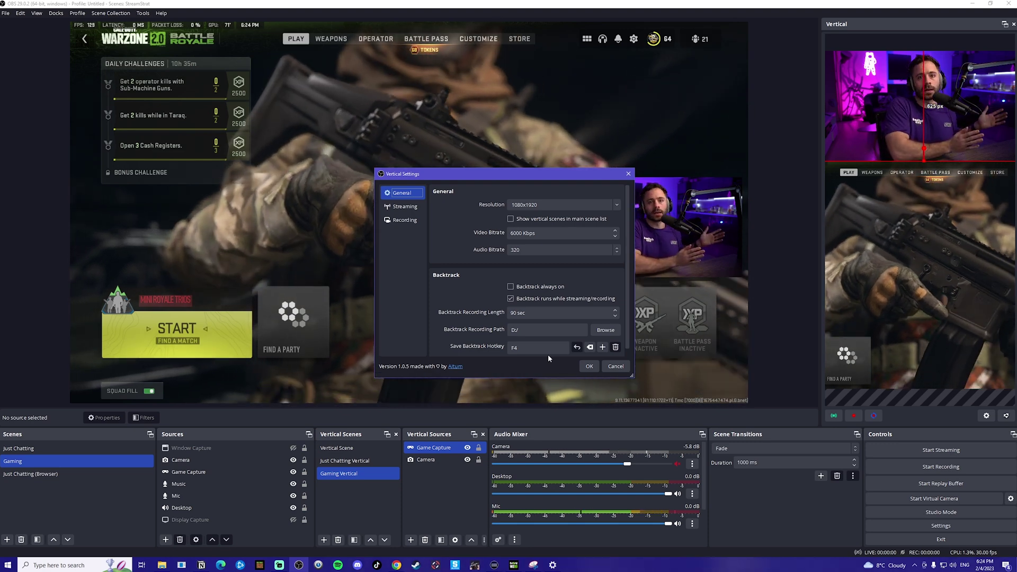
pyautogui.click(405, 206)
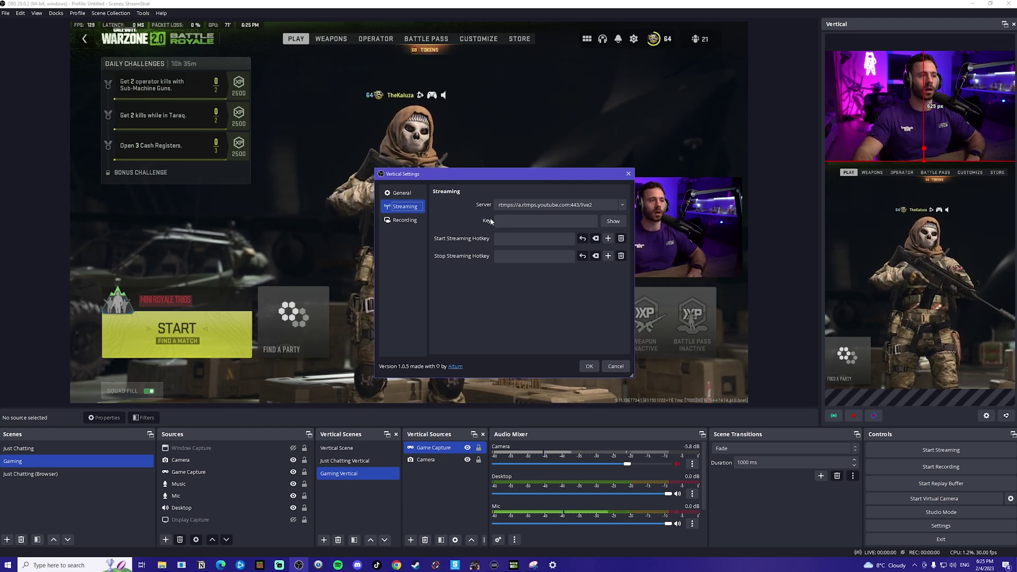
pyautogui.click(418, 223)
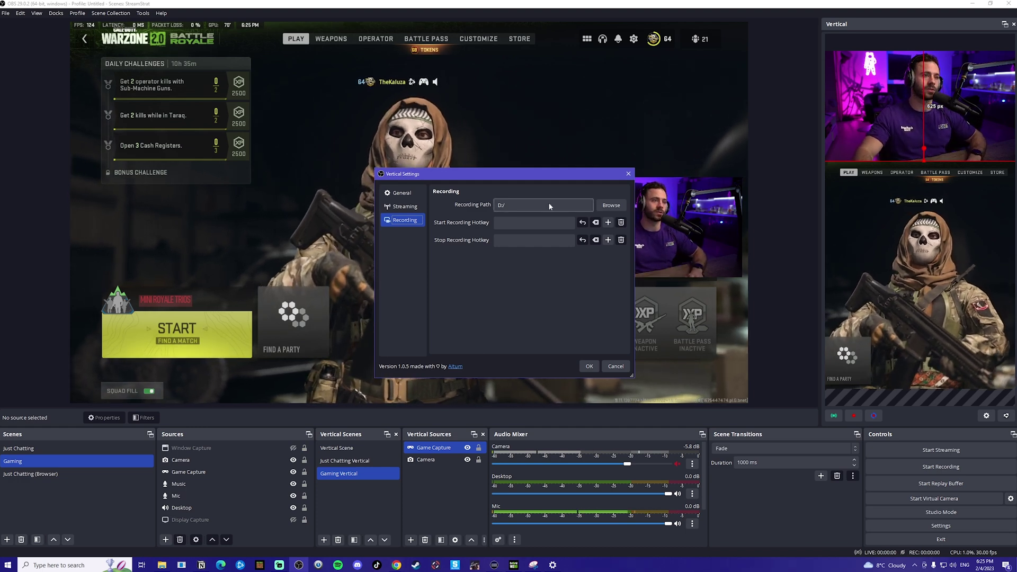
pyautogui.click(592, 366)
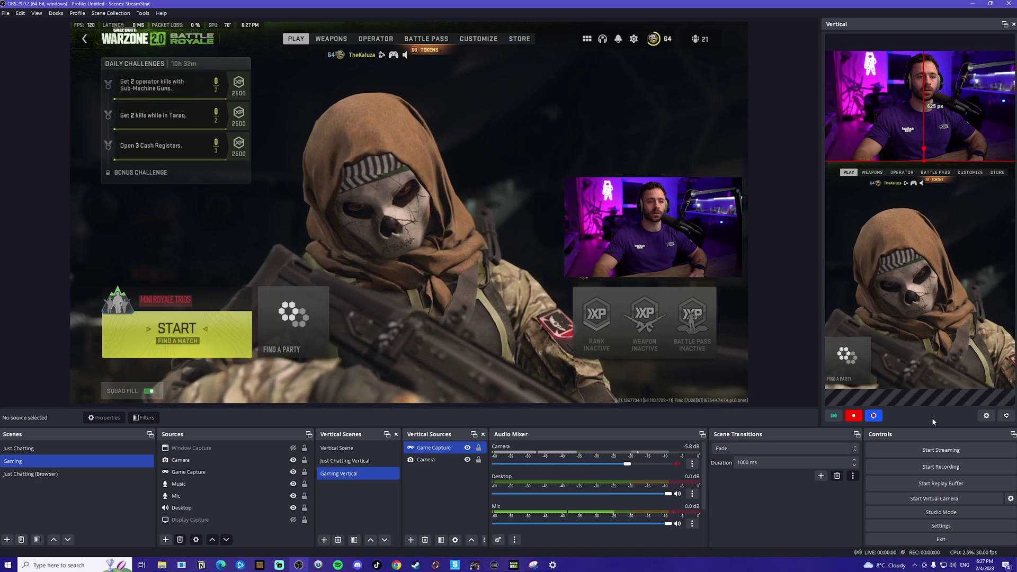
# Stop the vertical recording from the Vertical dock
pyautogui.click(855, 416)
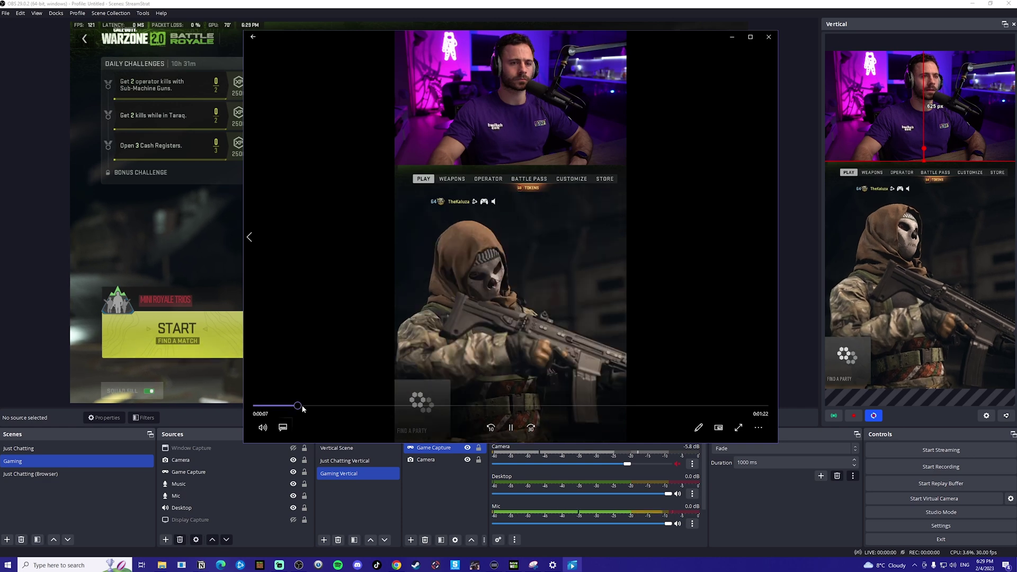
# Skip ahead through the saved vertical clip, then close Movies & TV
pyautogui.click(567, 406)
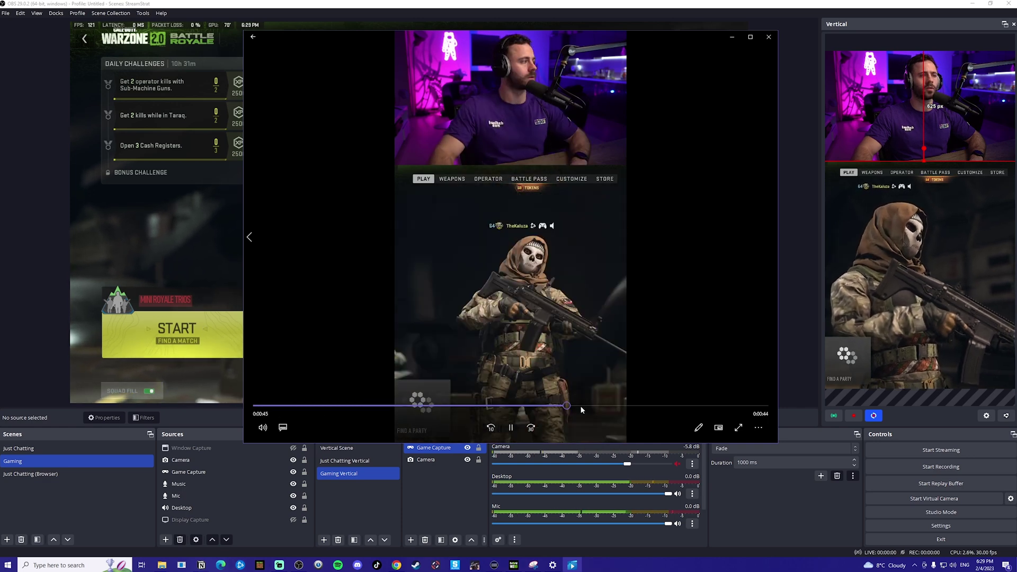
pyautogui.click(772, 36)
# Switch to the Just Chatting scene, bringing Just Chatting Vertical along with it
pyautogui.click(19, 448)
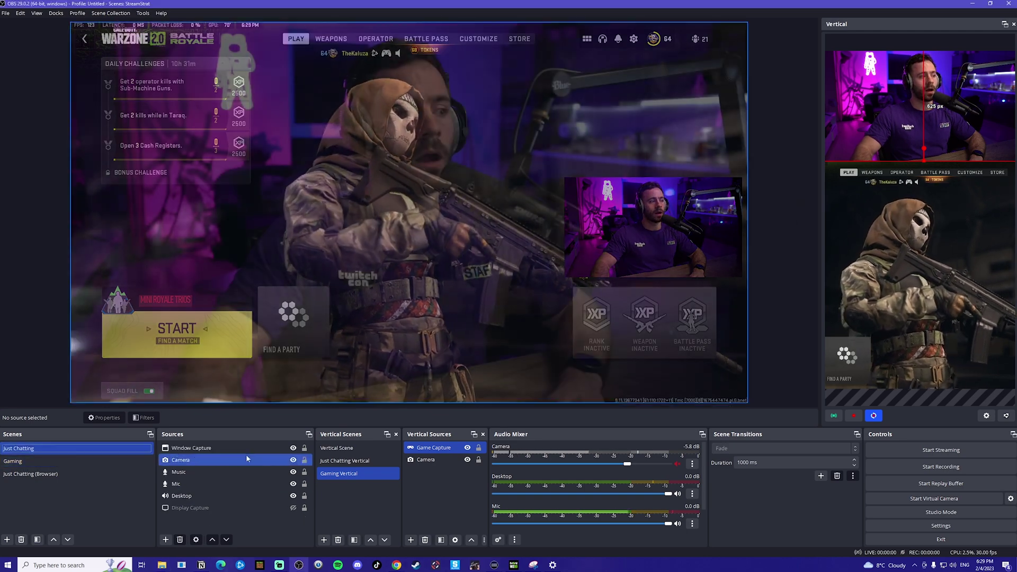